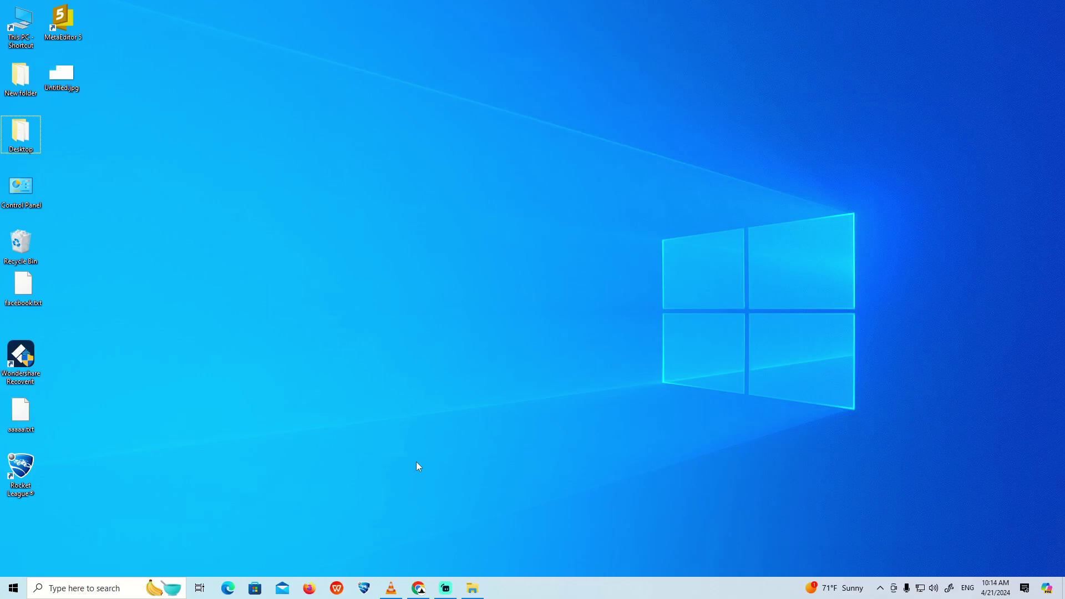
- Launch Notepad and paste the heading 'How to Fix Clock Watchdog Timeout BSoD on Windows 10/11'
key("super")
type("te")
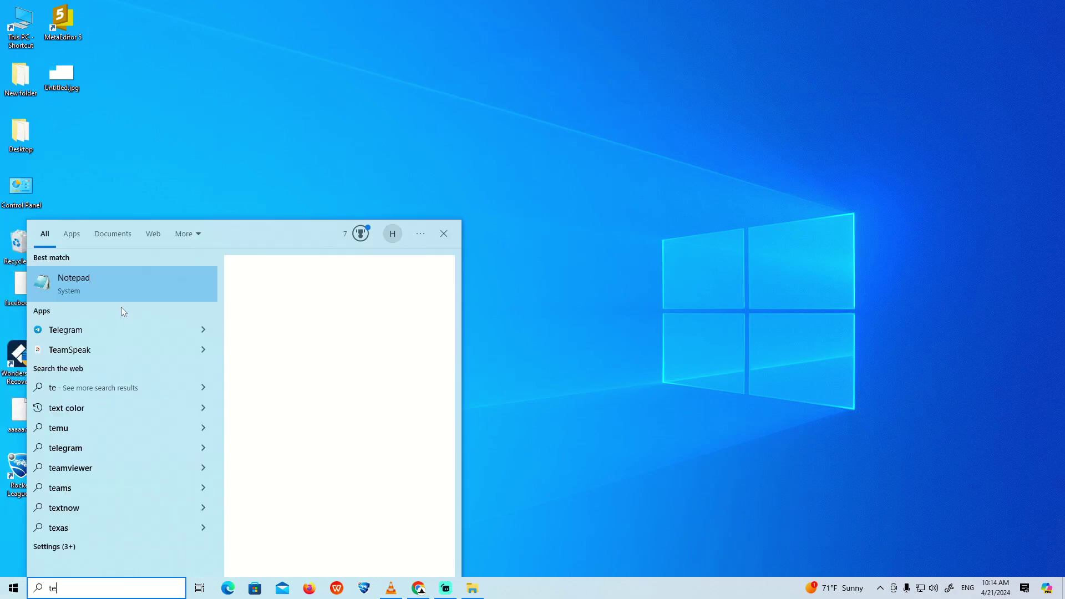
left_click(123, 296)
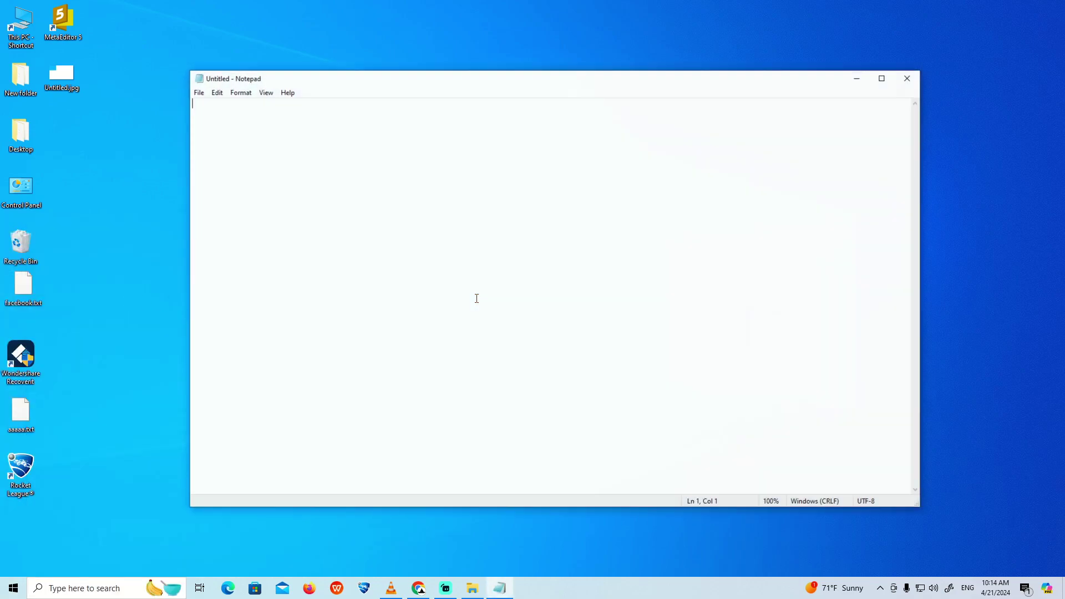
type("How to Fix Clock Watchdog Timeout BSoD on Windows 10/11")
- Zoom the note to 250% and move the Notepad window lower on screen
scroll(459, 326, "up", 15)
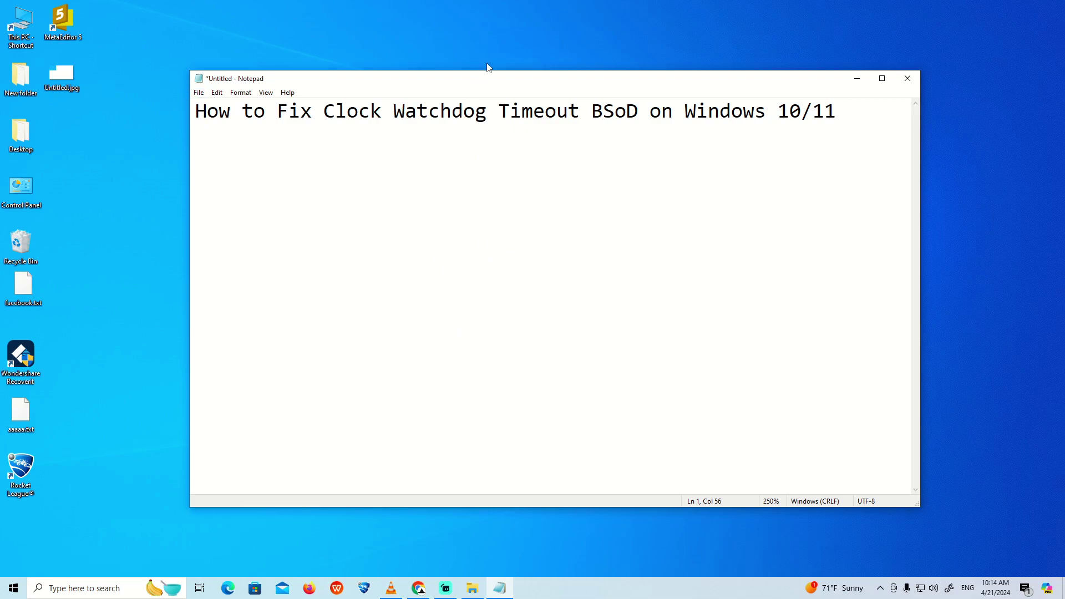
left_click_drag(487, 77, 463, 157)
key("super")
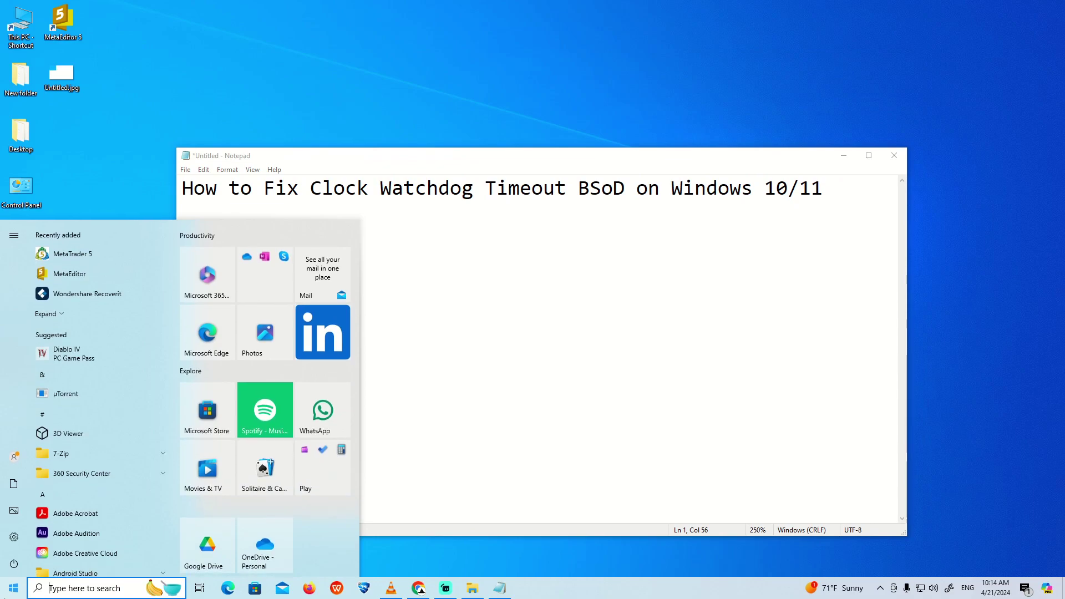
- Launch Settings through 'settings' search, visit System, then return to the Settings home page
type("settings")
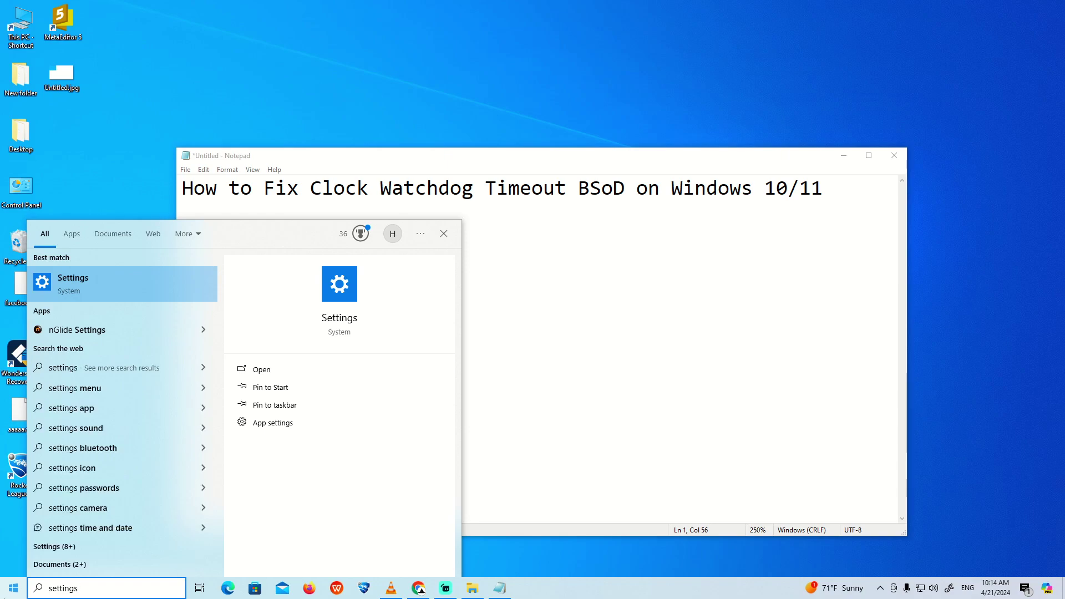
key("Return")
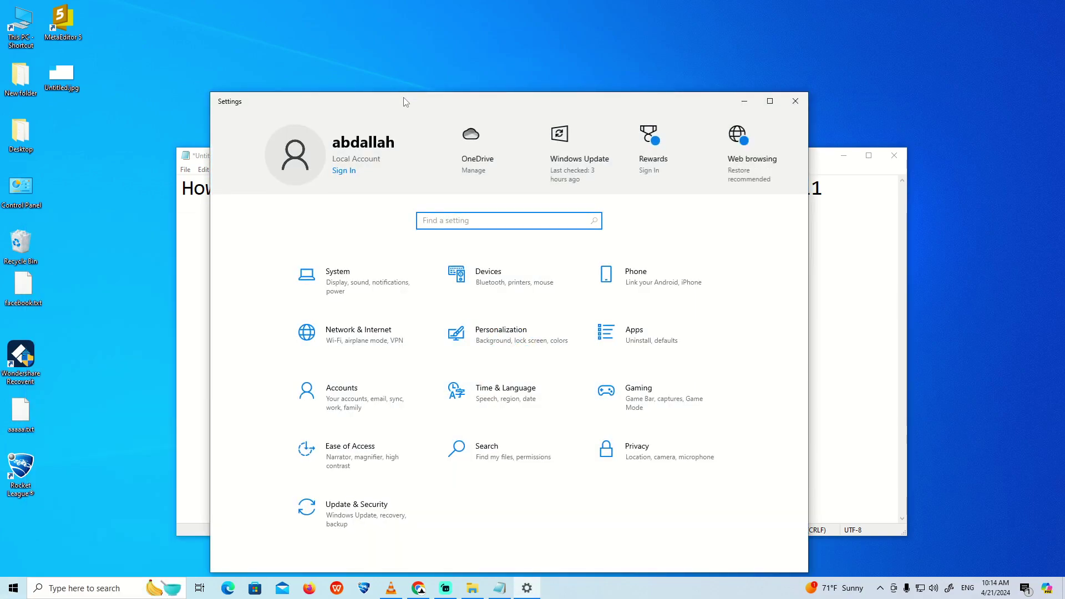
left_click_drag(404, 99, 339, 219)
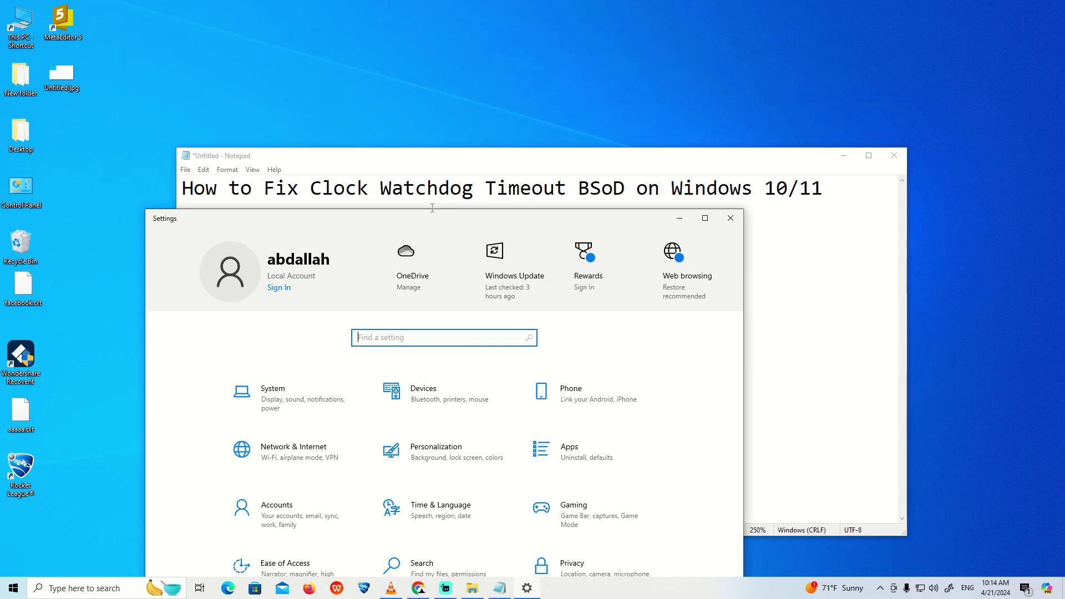
left_click_drag(404, 219, 418, 135)
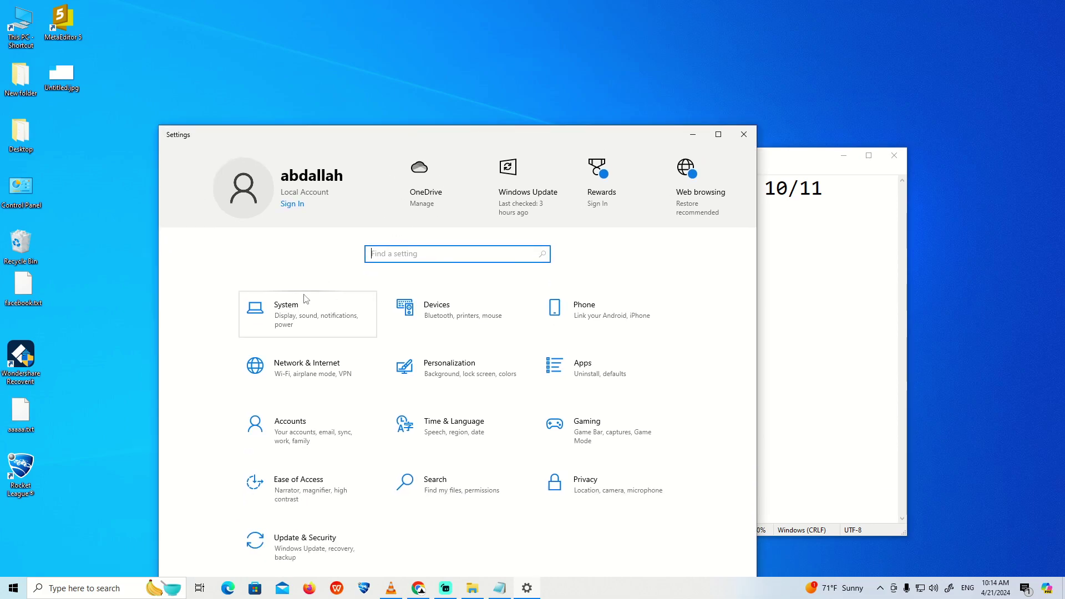
left_click(306, 299)
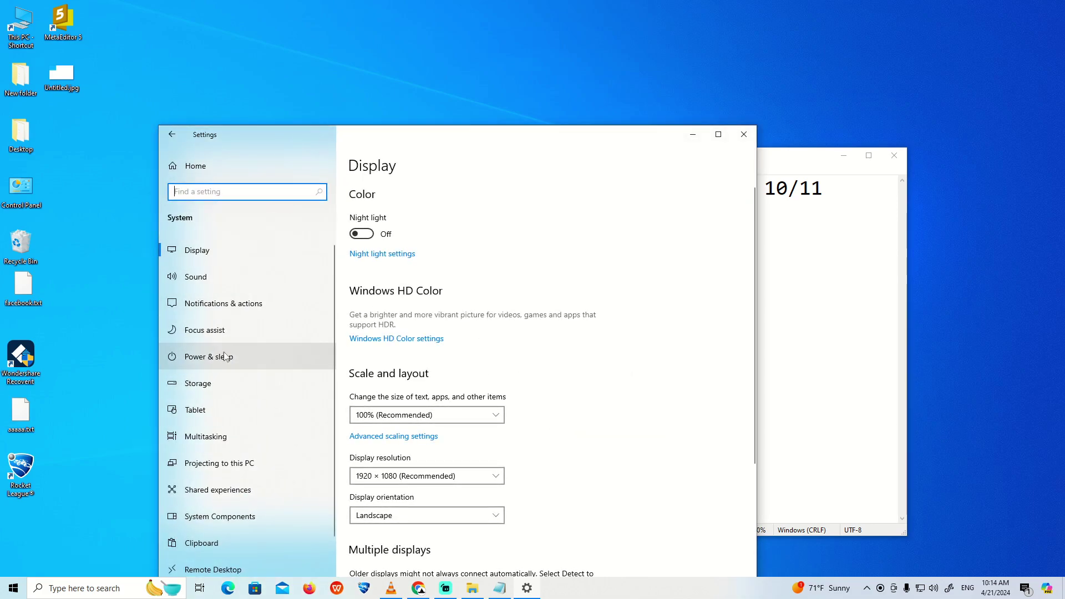
left_click(182, 139)
left_click_drag(270, 142, 273, 81)
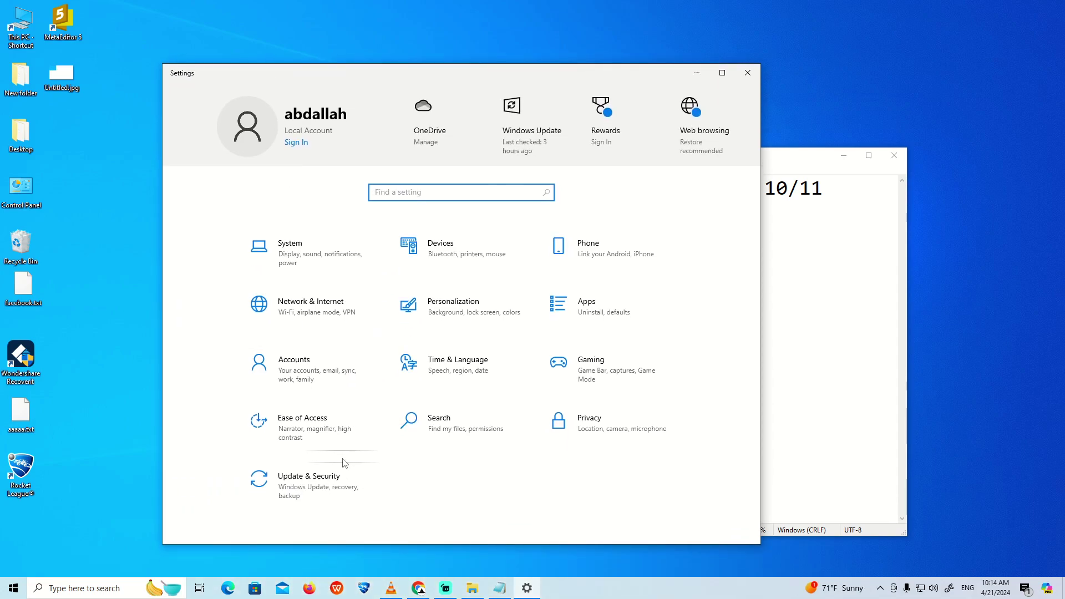
- Go to Update & Security to show the Windows Update page reporting the PC up to date
left_click(328, 486)
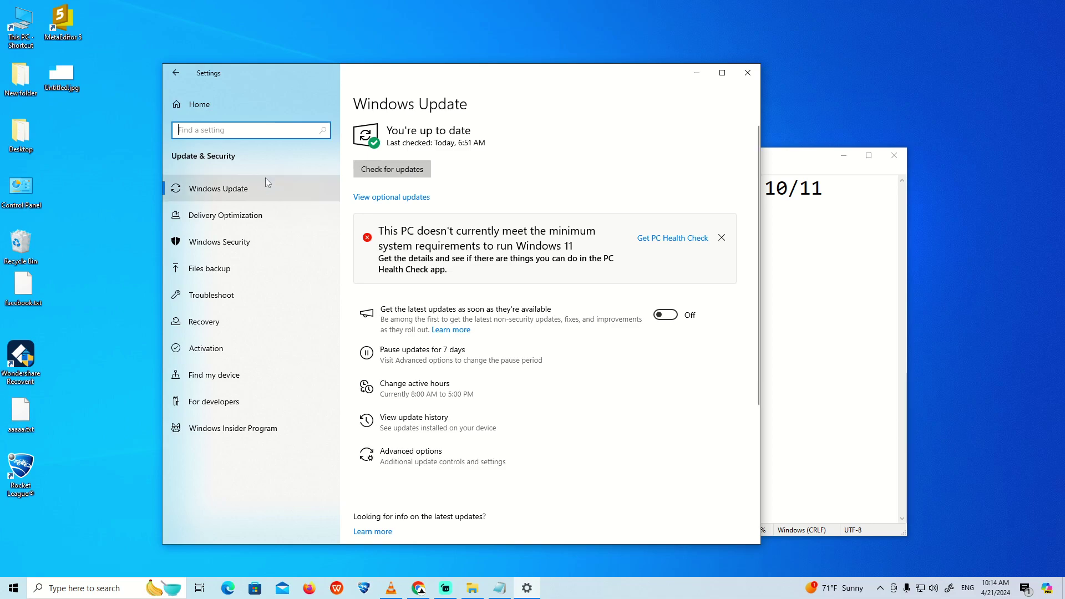
left_click_drag(415, 82, 388, 146)
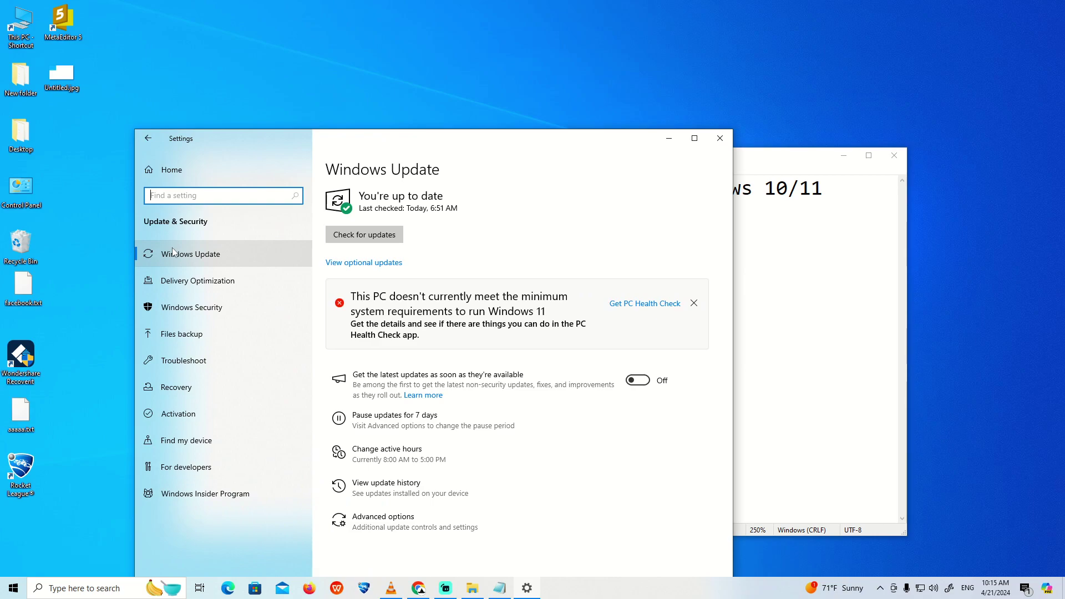
left_click(174, 266)
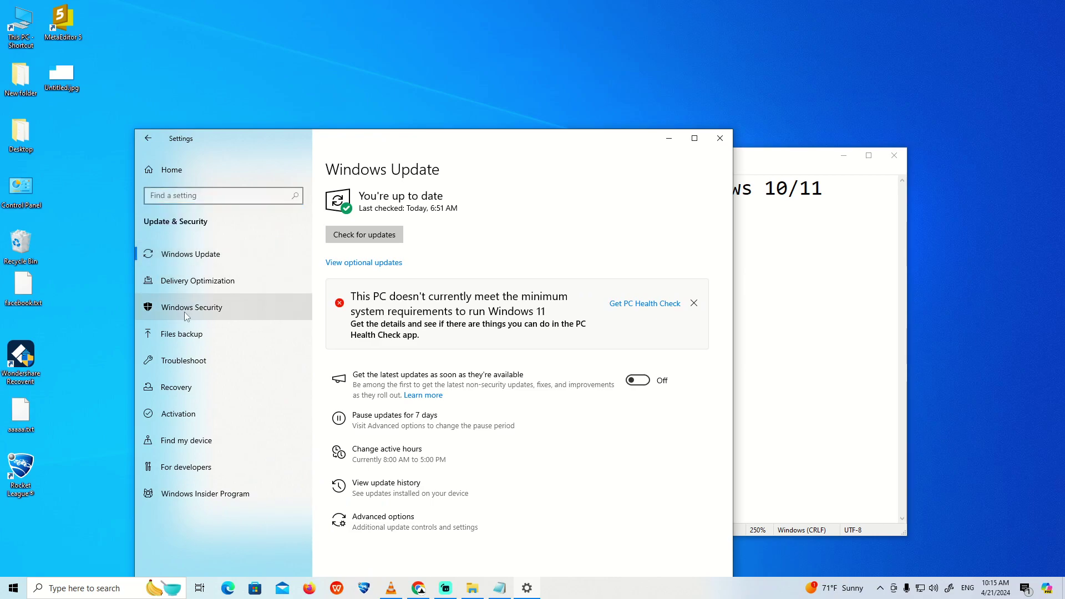
- Visit Recovery, then Files backup, and return to the Recovery page
left_click(188, 392)
left_click(208, 343)
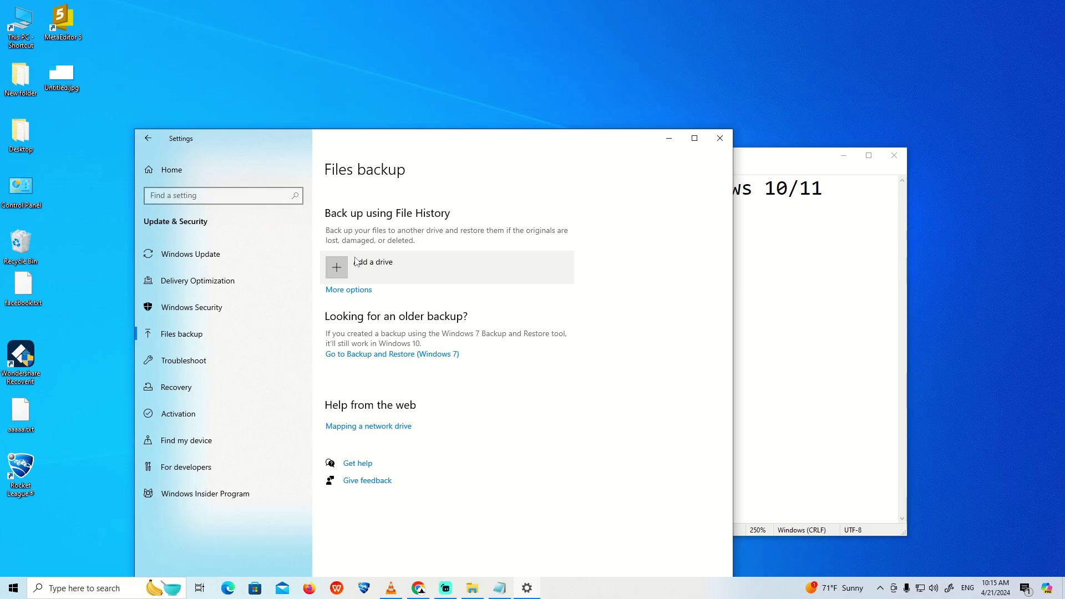
left_click(245, 385)
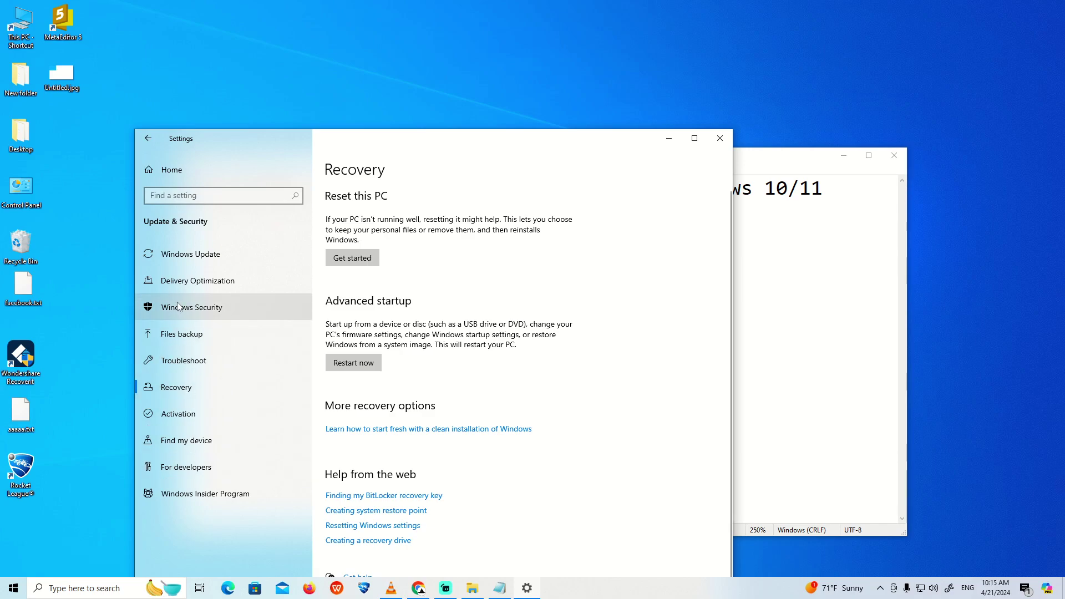
- Below the title, type the cause 'Proccessor >> Heated >>>> 100% >> Blue', fixing typos
left_click(754, 372)
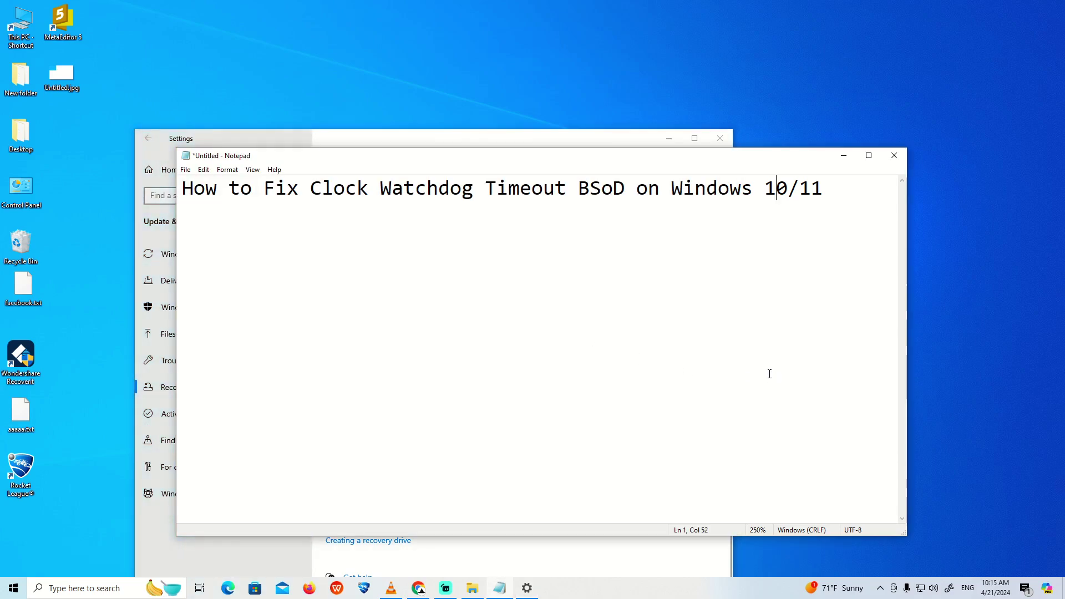
left_click(837, 270)
key("Return")
key("Return")
key("Return")
key("Return")
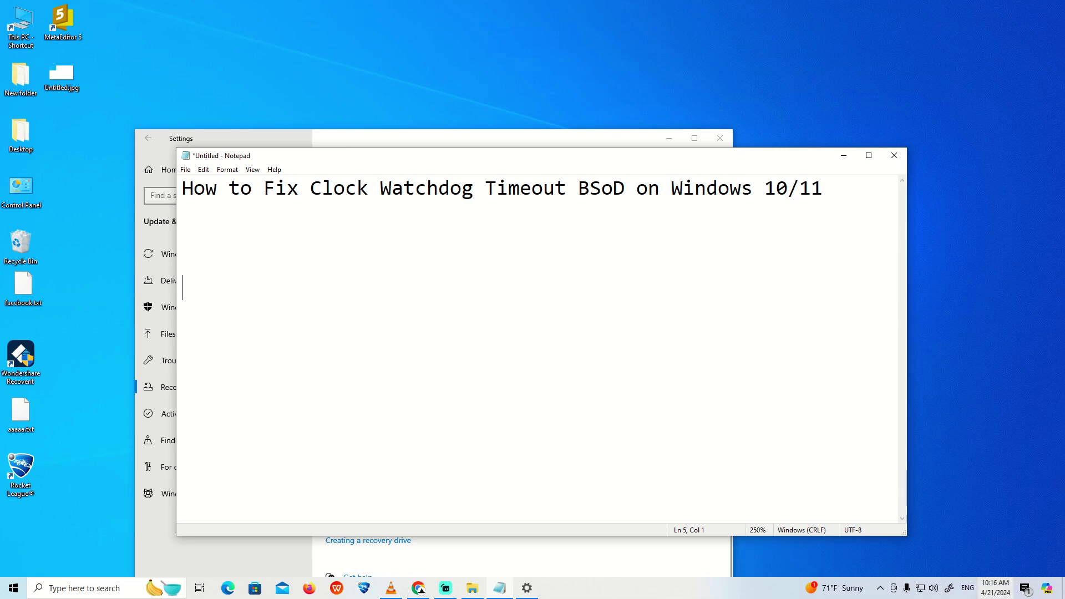
type("P")
type("roccess")
type("or >>")
key("BackSpace")
key("BackSpace")
type("<<")
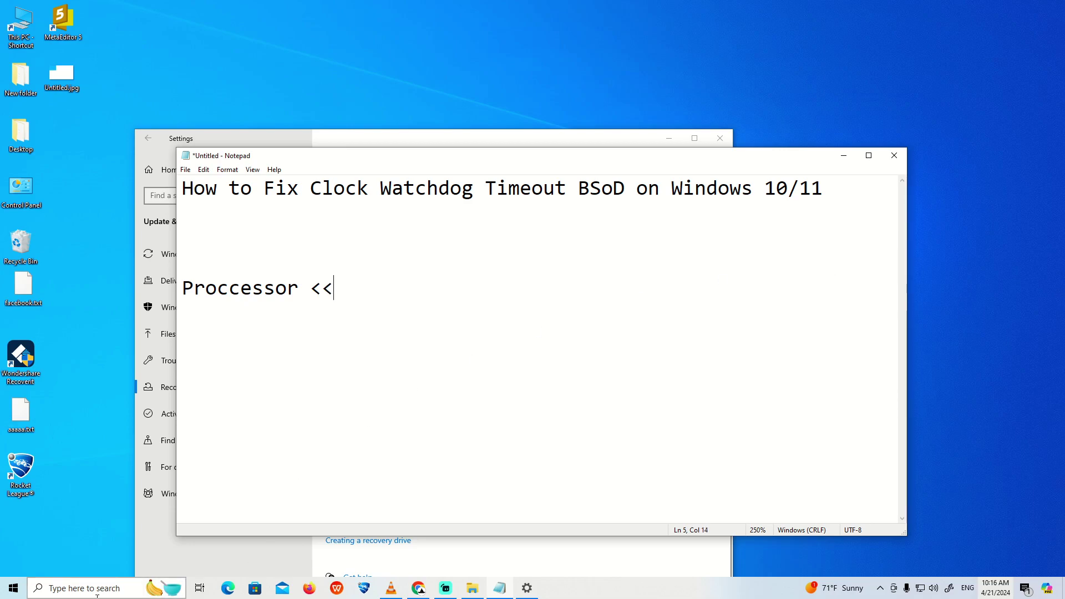
type("  Heated >>>> 100% >> Blue")
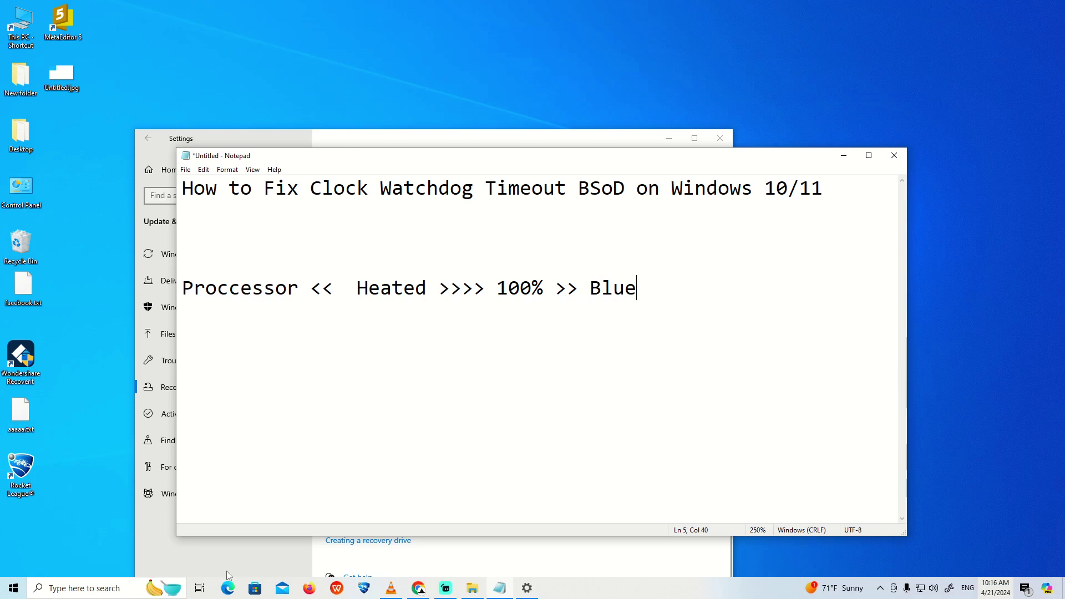
left_click_drag(334, 298, 317, 297)
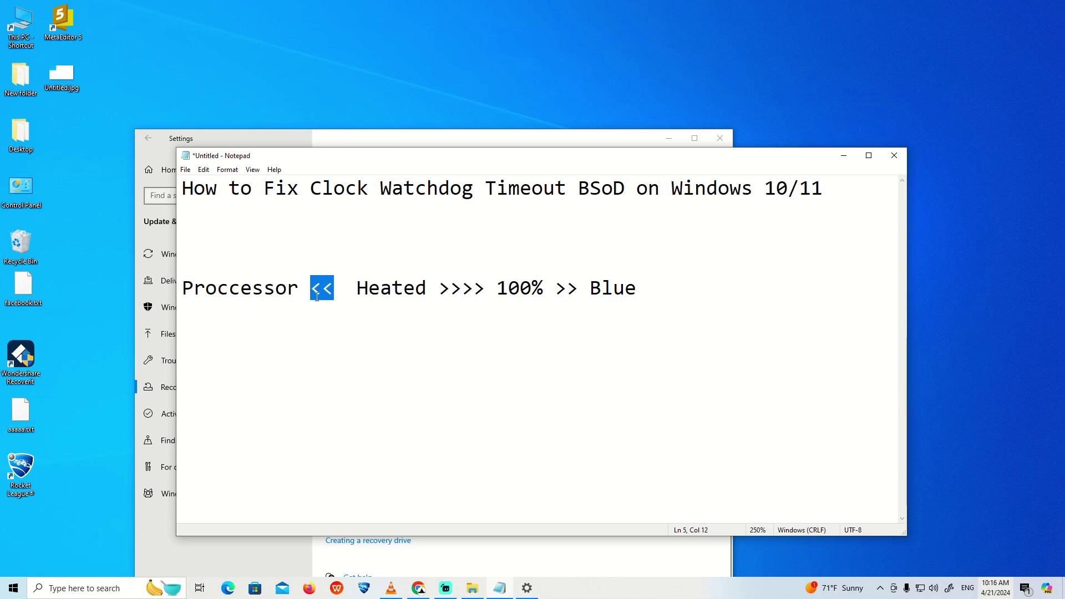
type(">>")
- Number that line '1-' and begin a '2-' item underneath it
left_click(191, 288)
type("1-")
left_click(724, 289)
key("Return")
type("20")
key("BackSpace")
type("-")
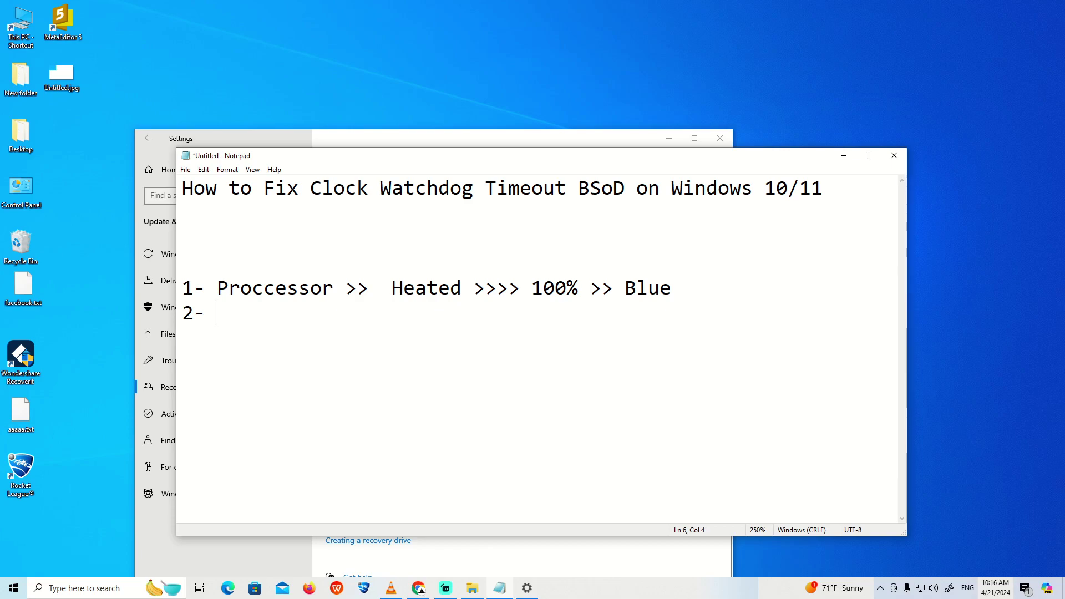
- Open the Run dialog through Start search and run msconfig
left_click(13, 588)
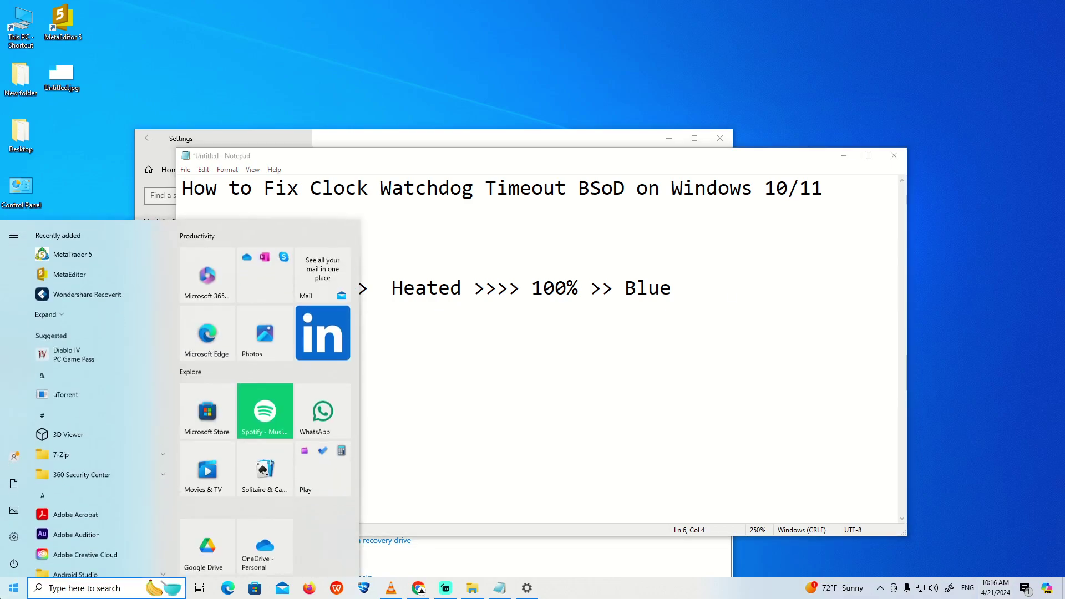
type("run")
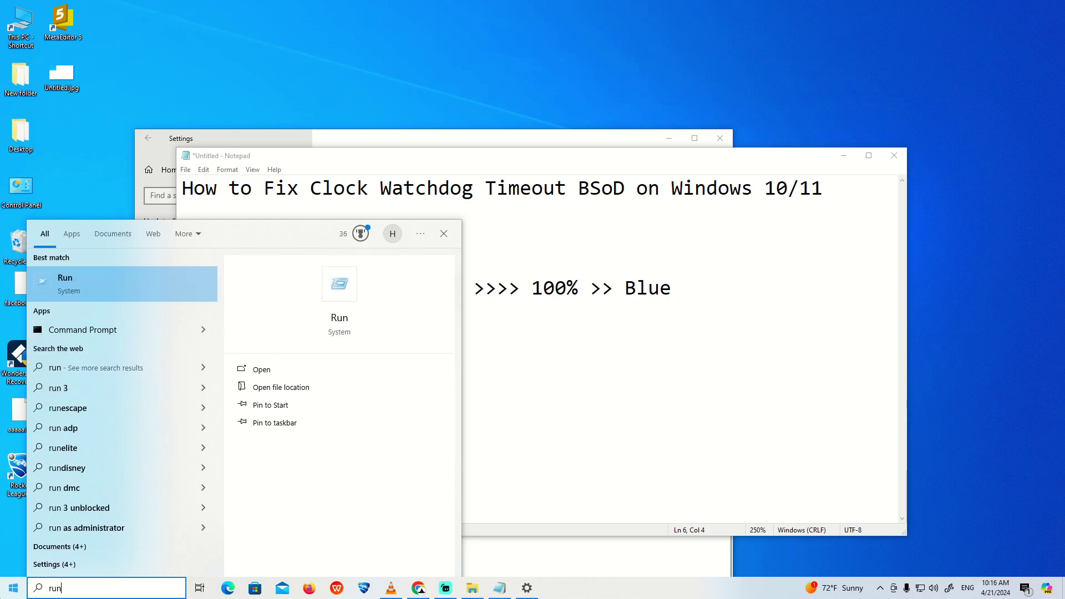
key("Return")
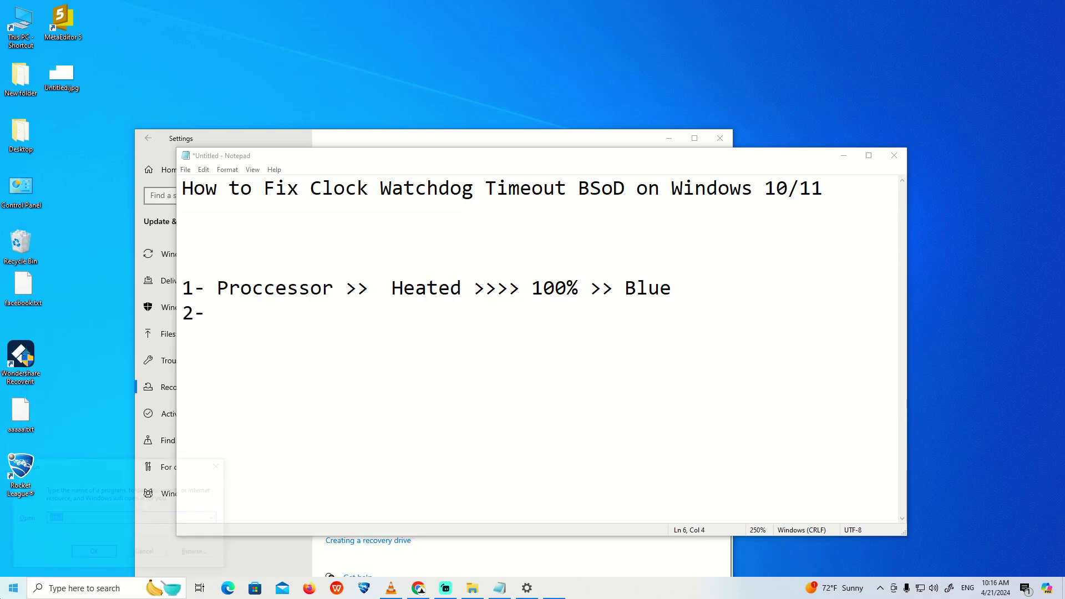
left_click_drag(138, 463, 269, 389)
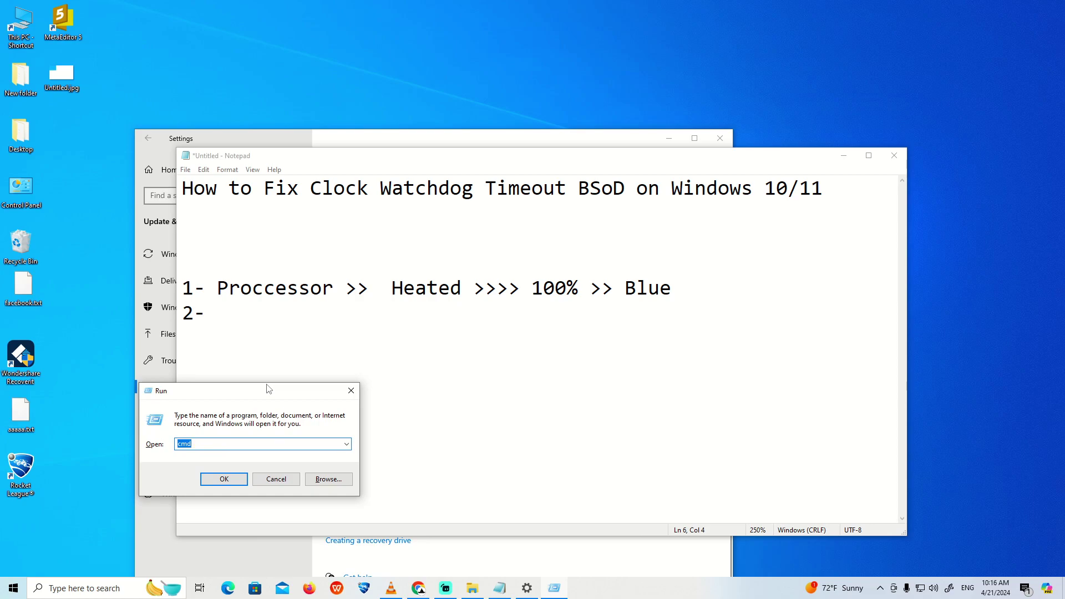
type("ms")
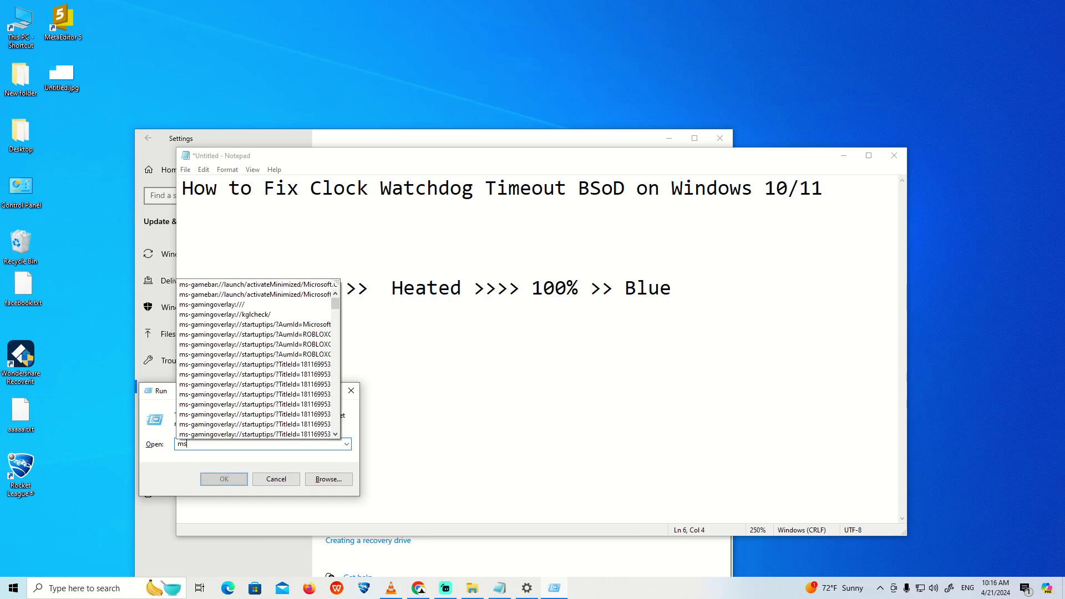
type("configh")
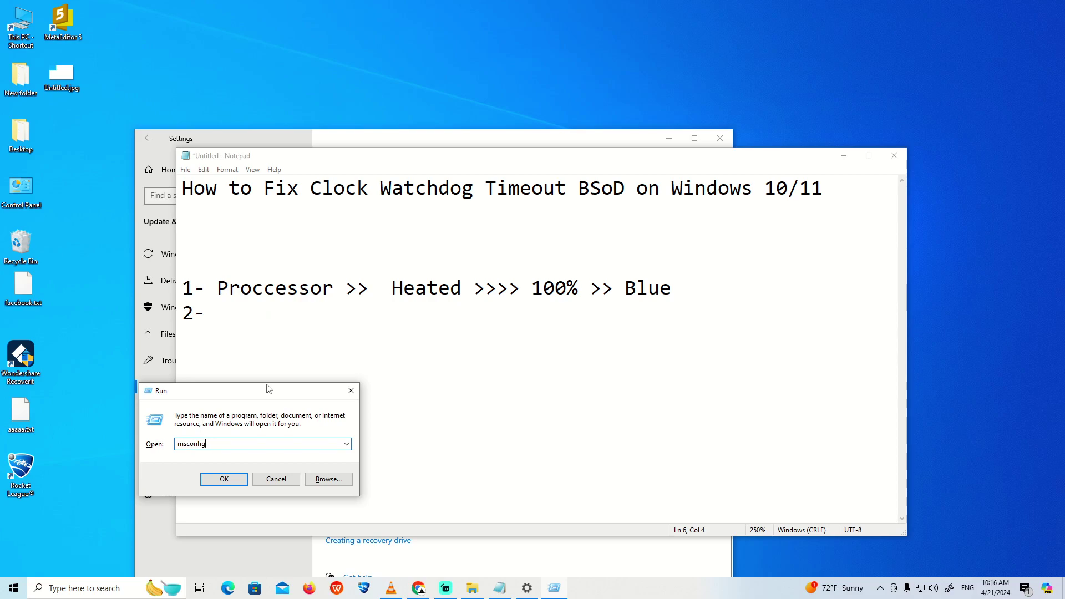
key("Return")
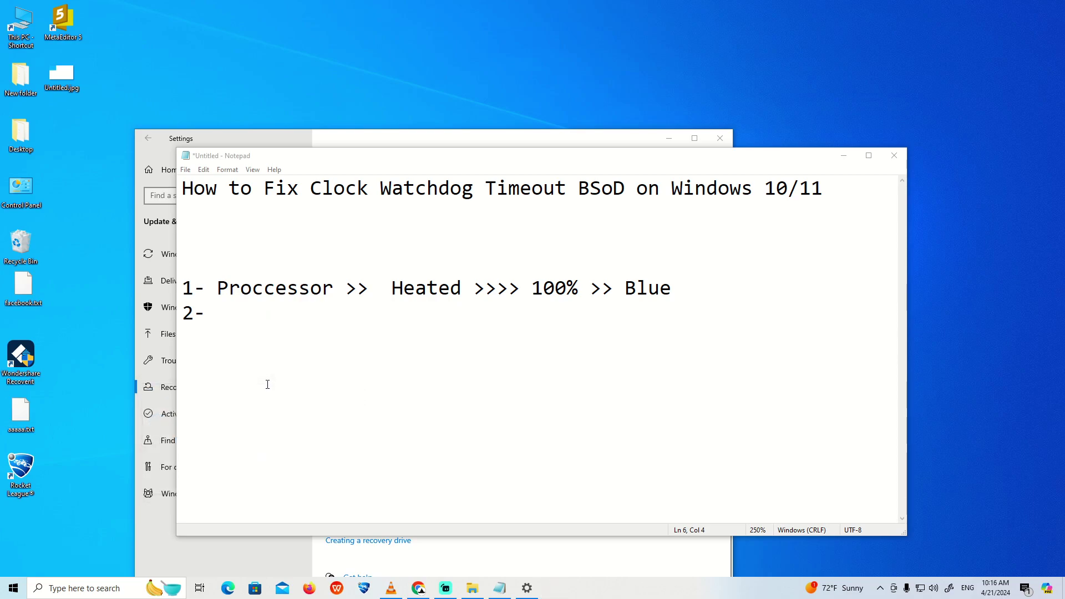
- Set Number of processors to 16 in the Boot tab's advanced options, then close them
left_click_drag(448, 192, 454, 312)
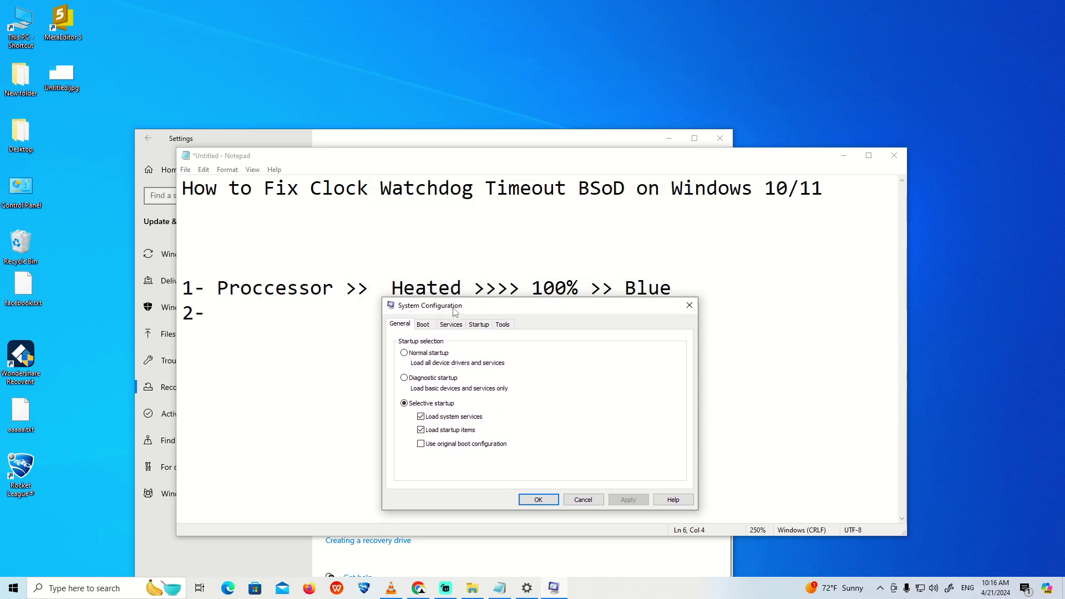
left_click(435, 332)
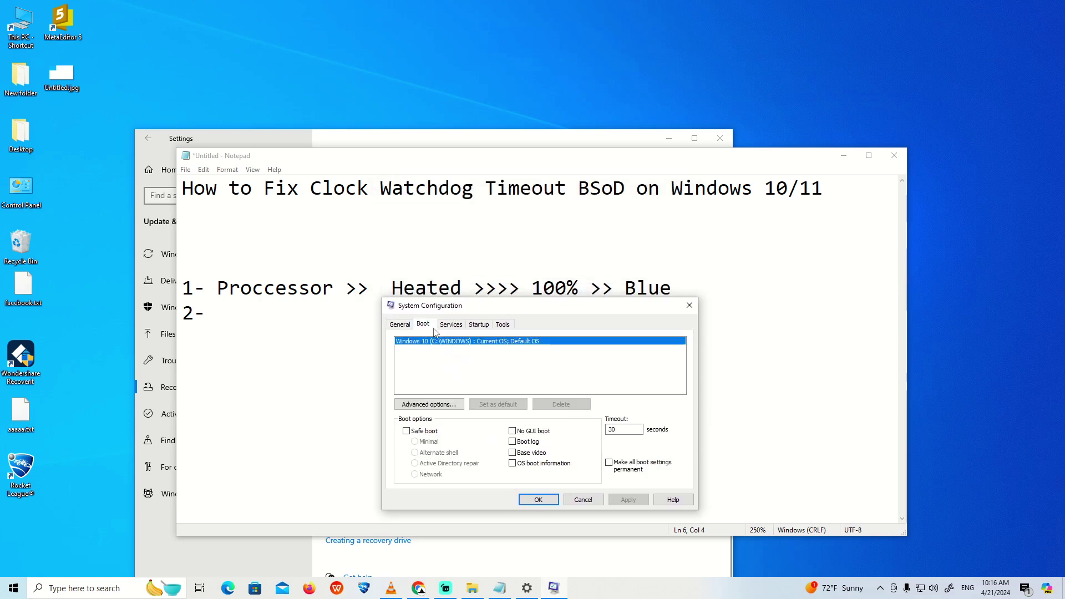
left_click(431, 405)
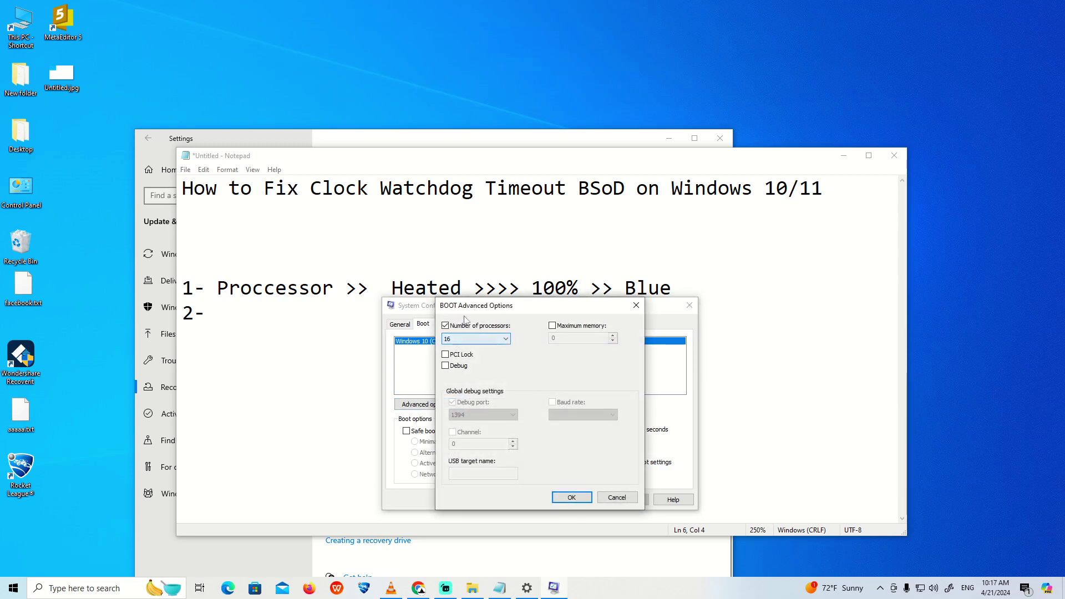
left_click_drag(480, 309, 167, 248)
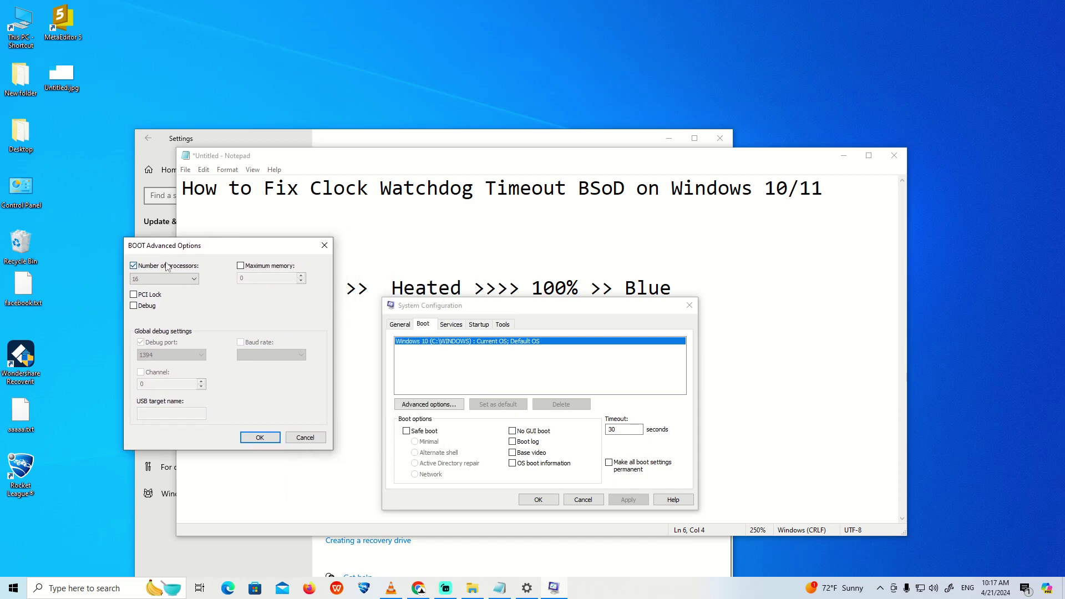
left_click(162, 279)
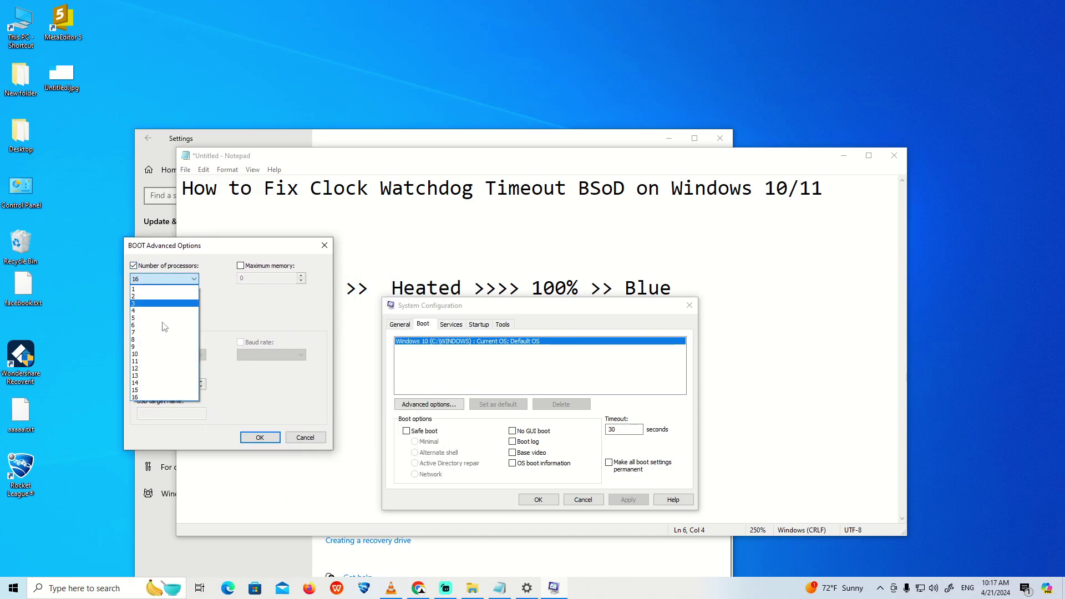
left_click(162, 398)
left_click_drag(254, 250, 476, 317)
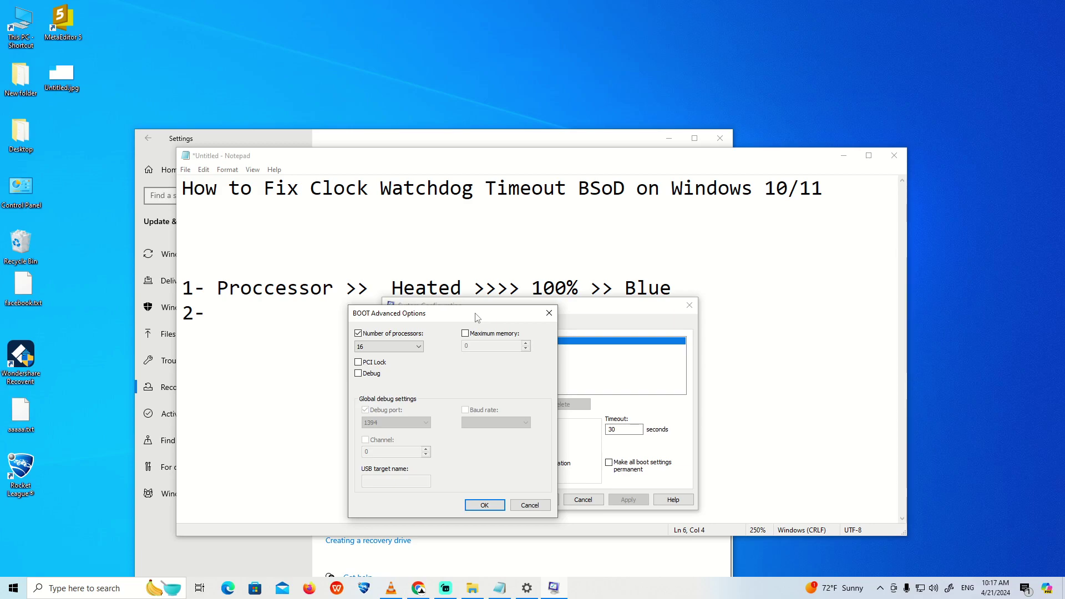
left_click(548, 313)
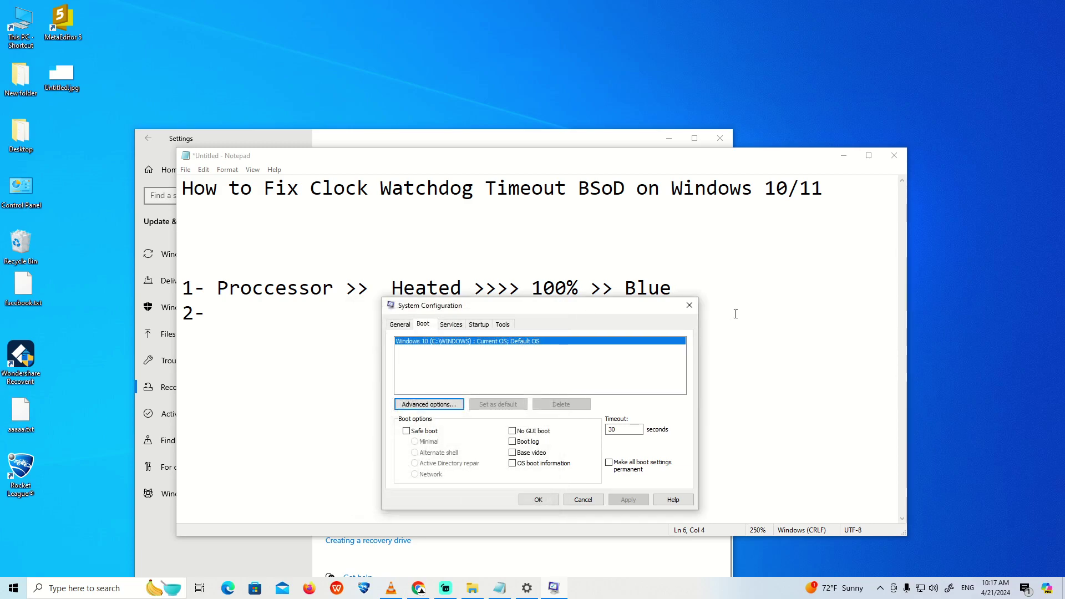
- Type the second cause as 'RAM or Hard Driver Not Connected Well', fixing typos
left_click(690, 306)
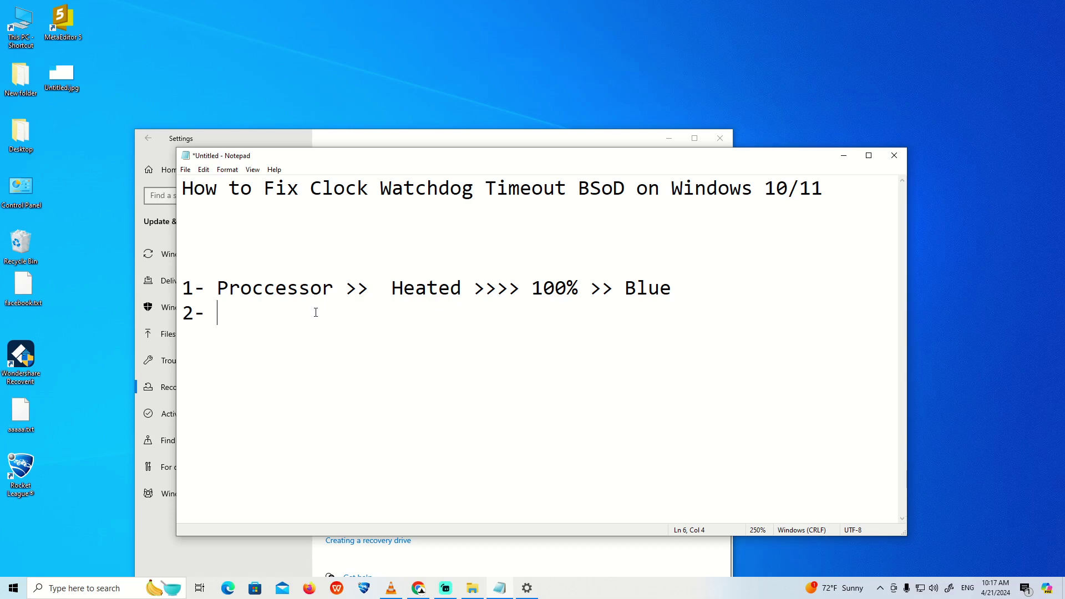
type("RA")
type("or Hard ")
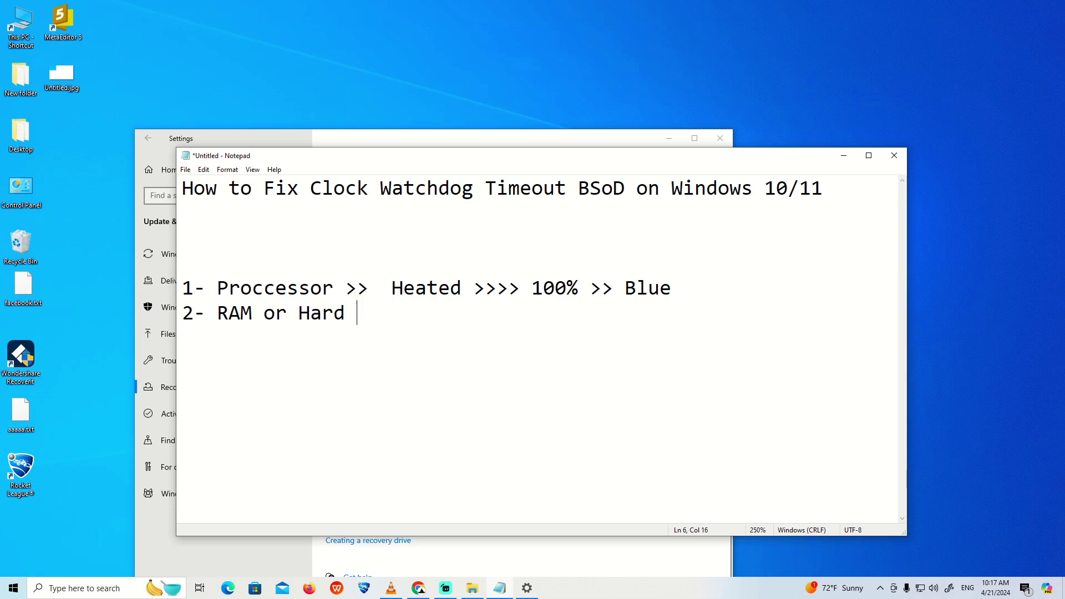
type("Driver No")
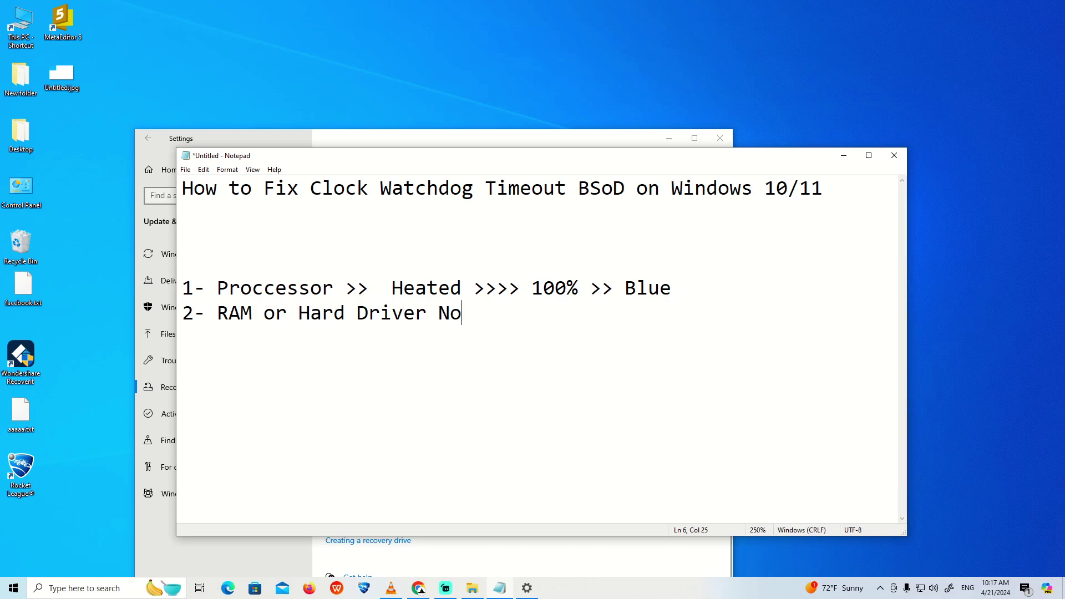
type("t Connected V")
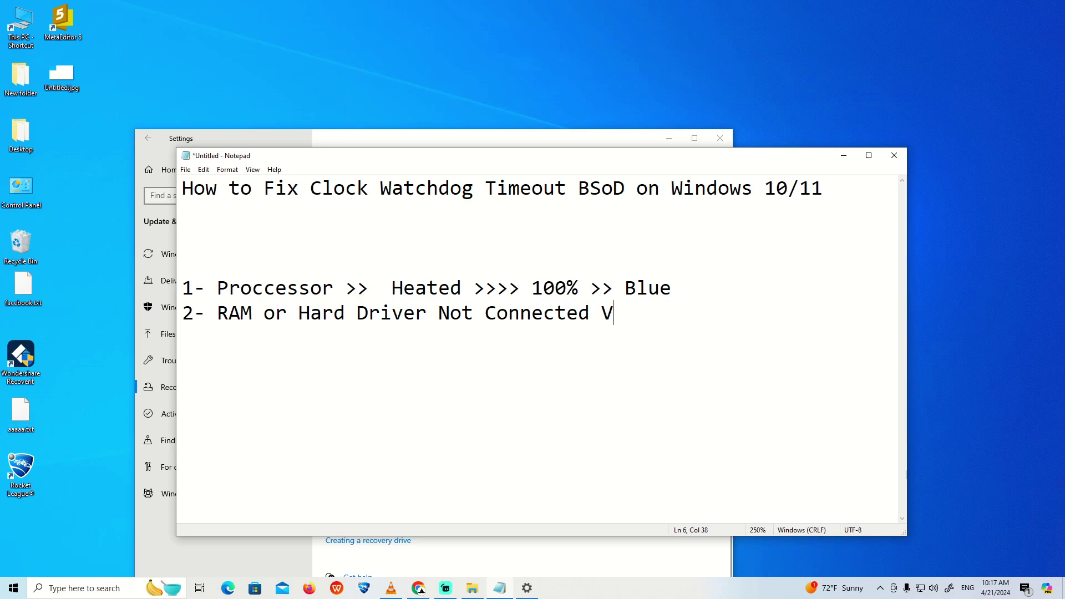
key("BackSpace")
key("BackSpace")
key("BackSpace")
type("d With Hand")
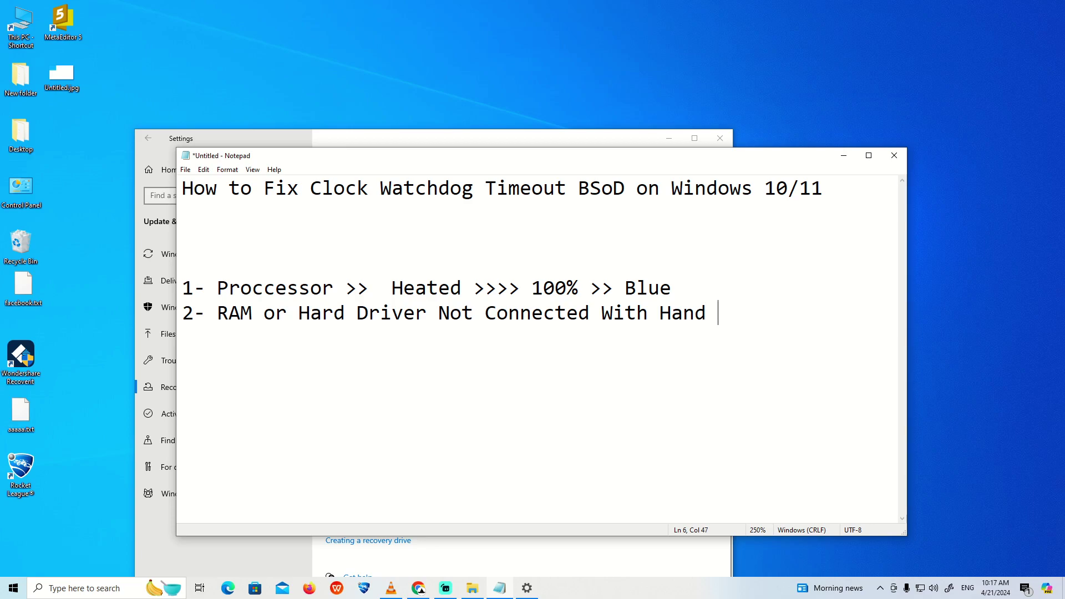
key("BackSpace")
key("BackSpace")
key("BackSpace")
key("BackSpace")
key("BackSpace")
key("BackSpace")
key("BackSpace")
key("BackSpace")
key("BackSpace")
key("BackSpace")
key("BackSpace")
key("BackSpace")
key("BackSpace")
key("BackSpace")
type("ted Well")
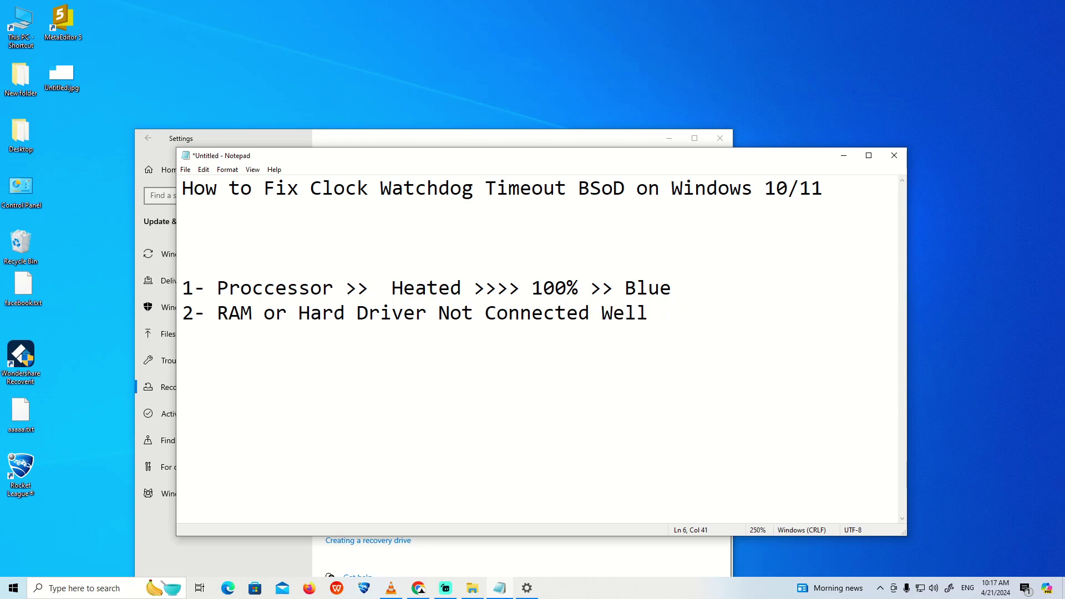
left_click(299, 313)
- Insert 'Cable of' before Hard and '( May be Cause PC Not Gonna Start Up )' after RAM
type("Cable of")
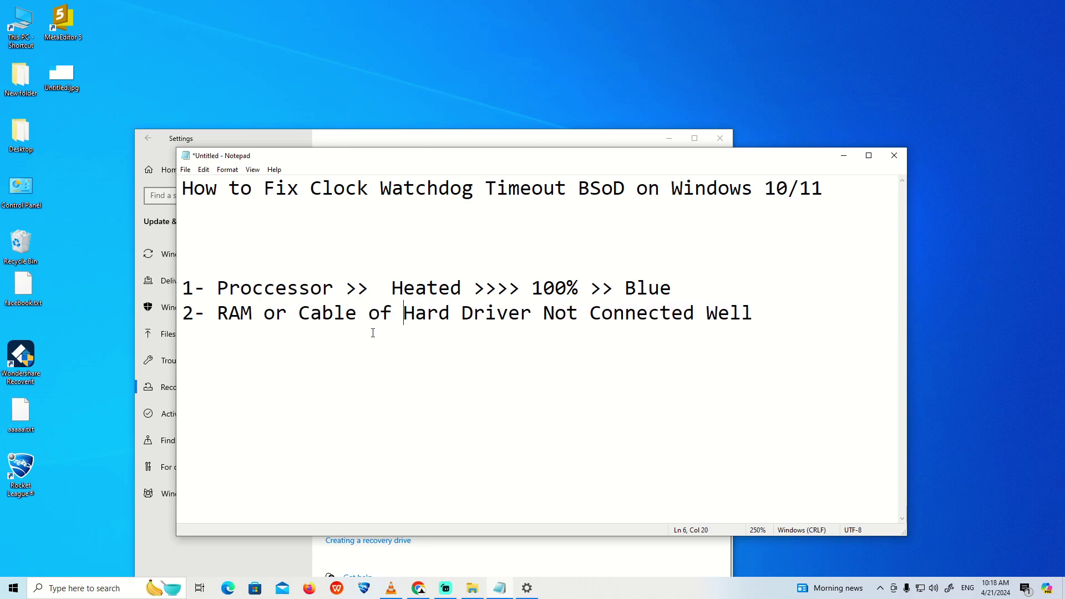
left_click_drag(303, 317, 531, 317)
left_click(217, 318)
double_click(250, 318)
left_click(253, 318)
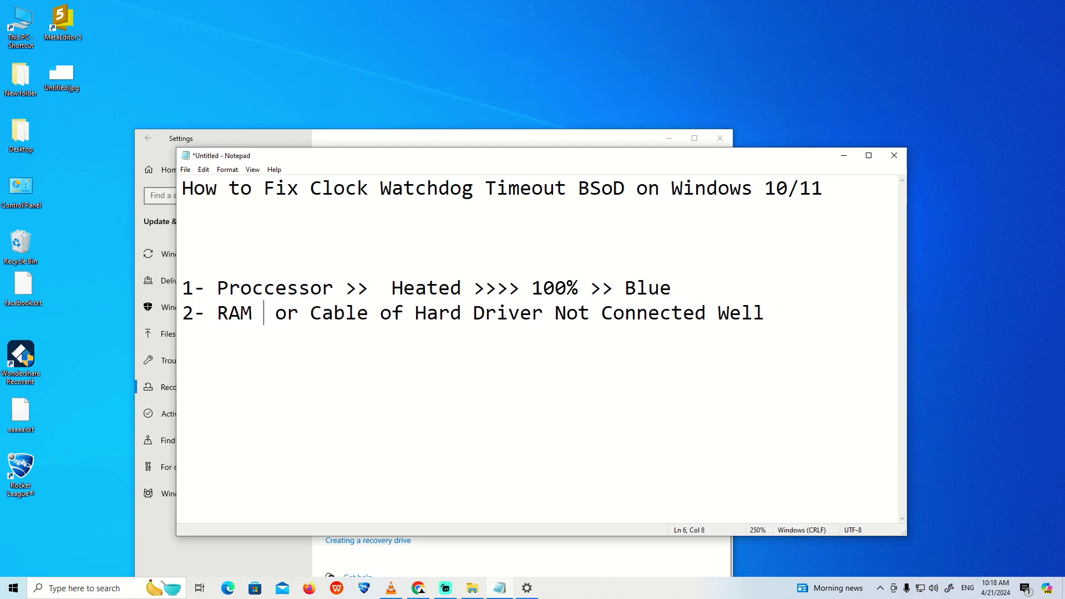
type("( May be ")
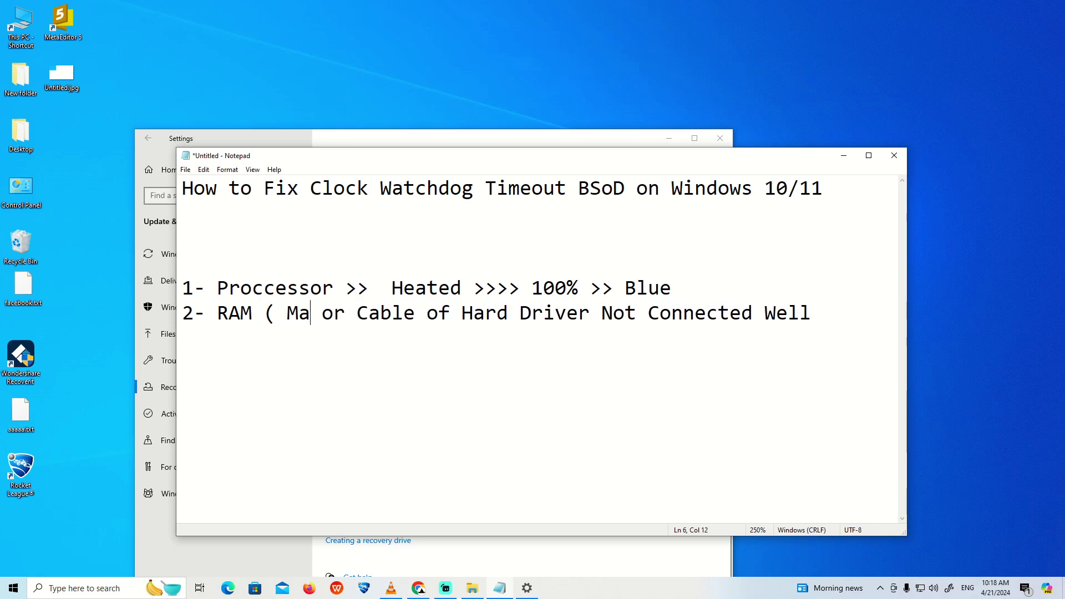
type("cAU")
key("BackSpace")
key("BackSpace")
key("BackSpace")
type("Cause PC No")
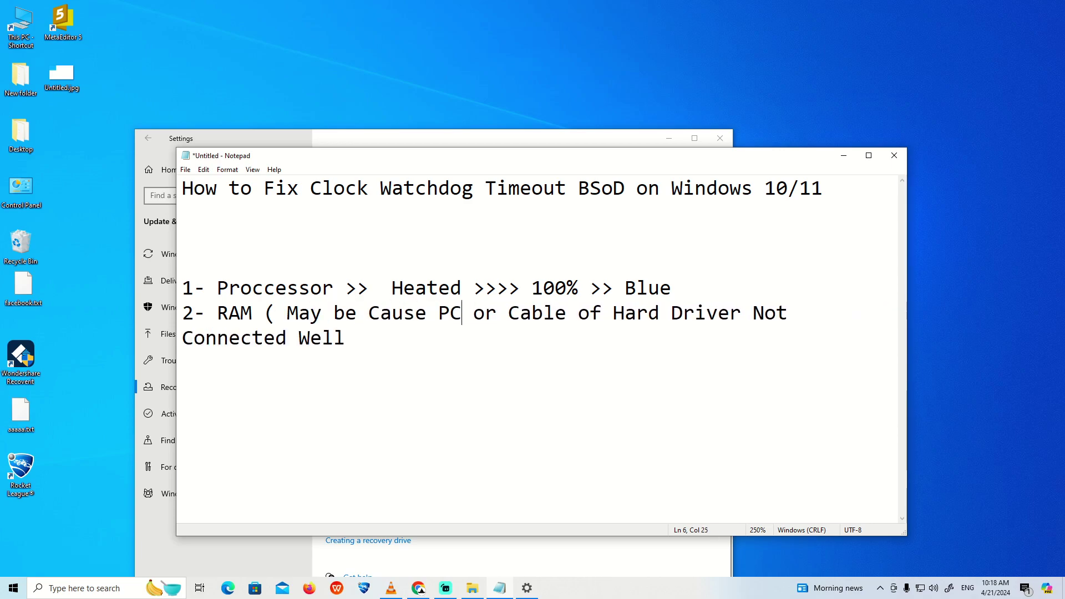
type("t Gonna S")
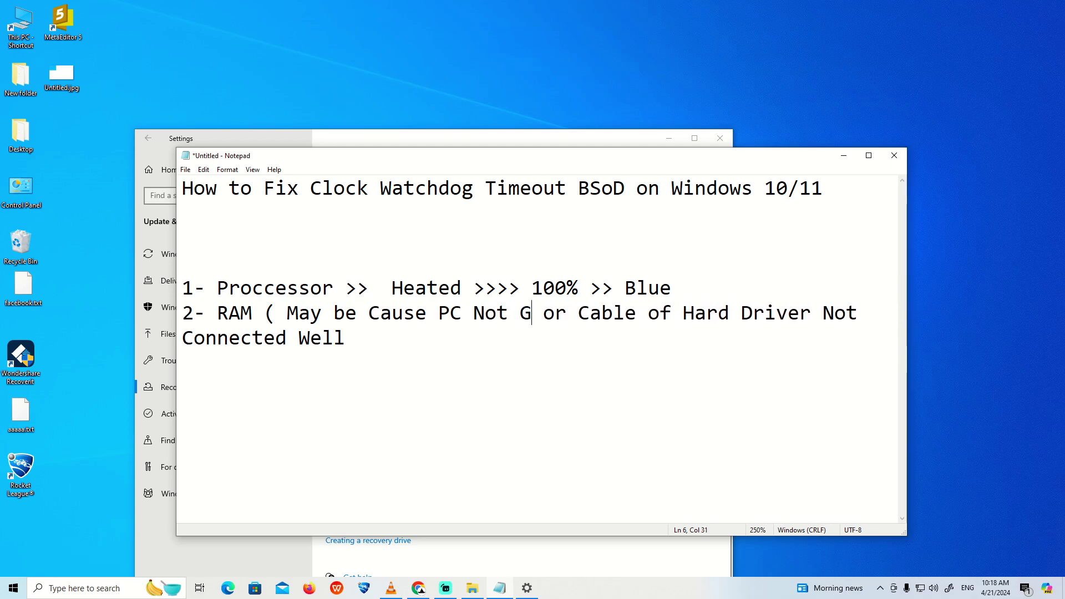
type("tart Up ")
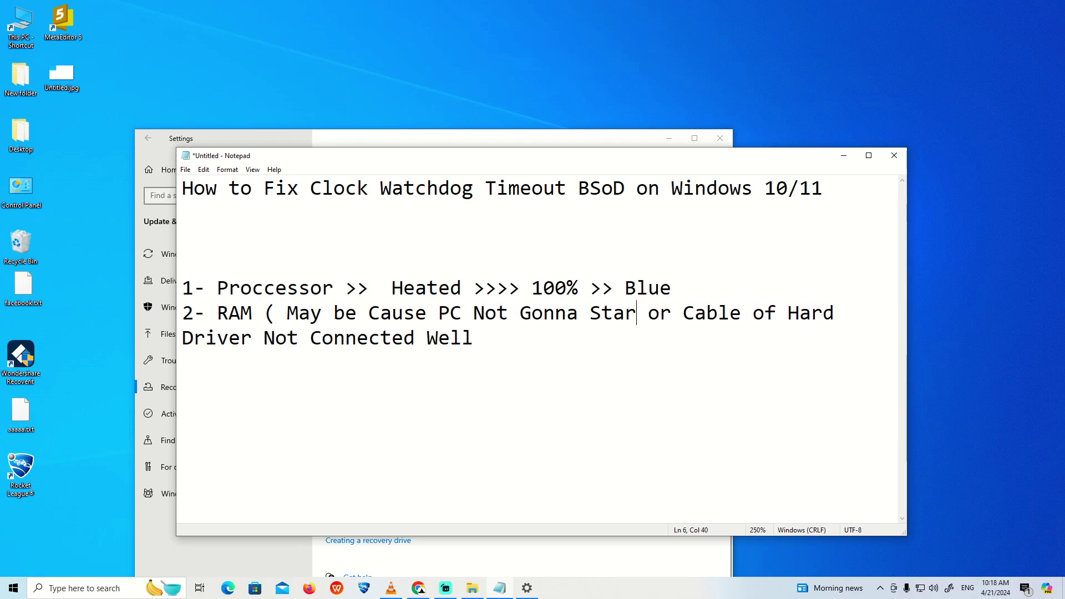
type(")")
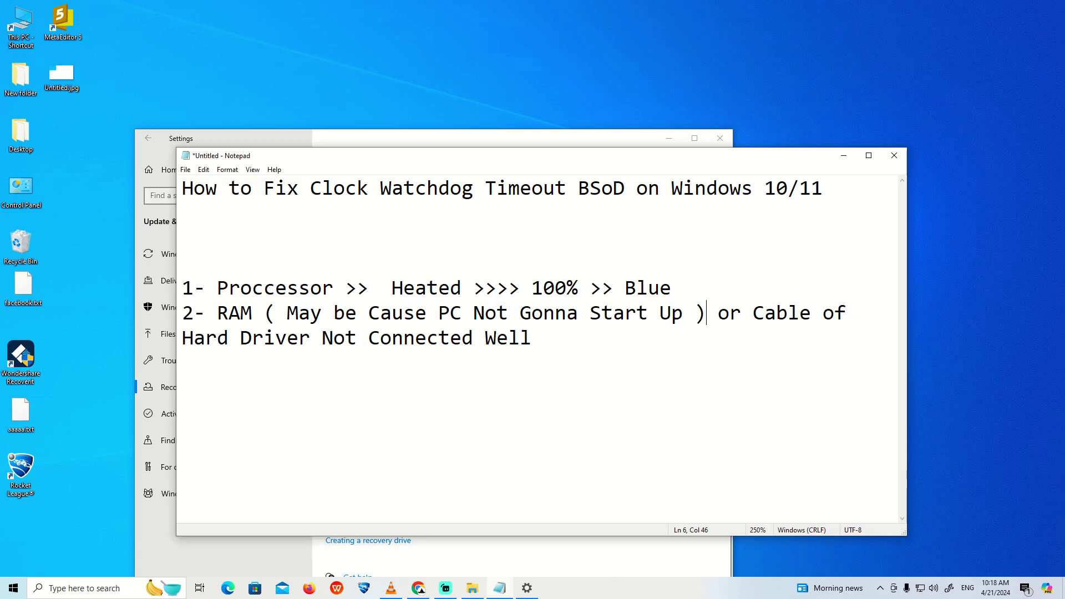
- Close Notepad without saving the notes
left_click(869, 156)
left_click(1052, 5)
left_click(551, 294)
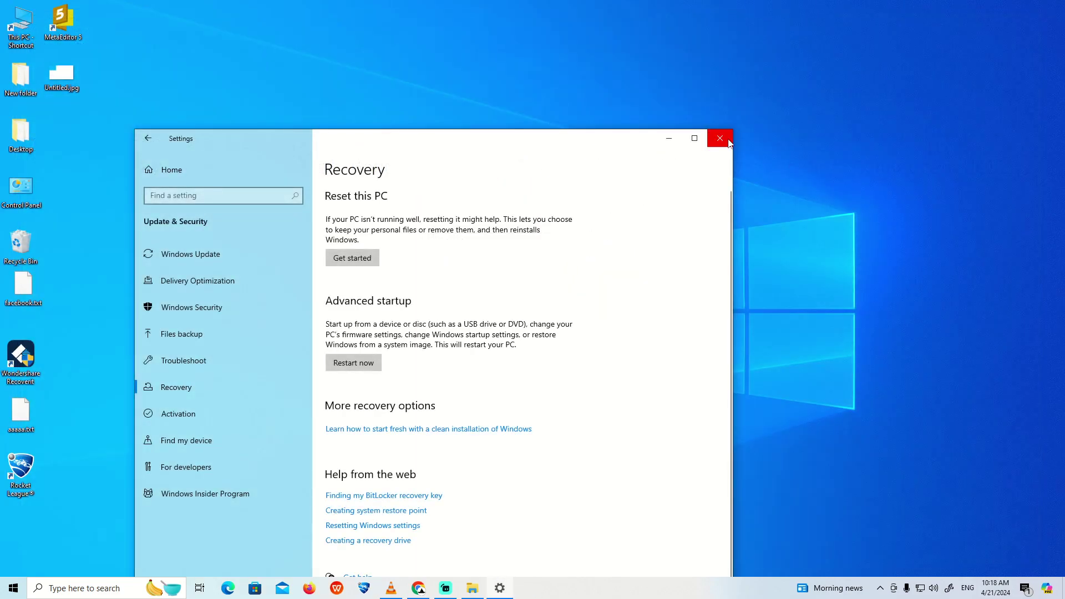